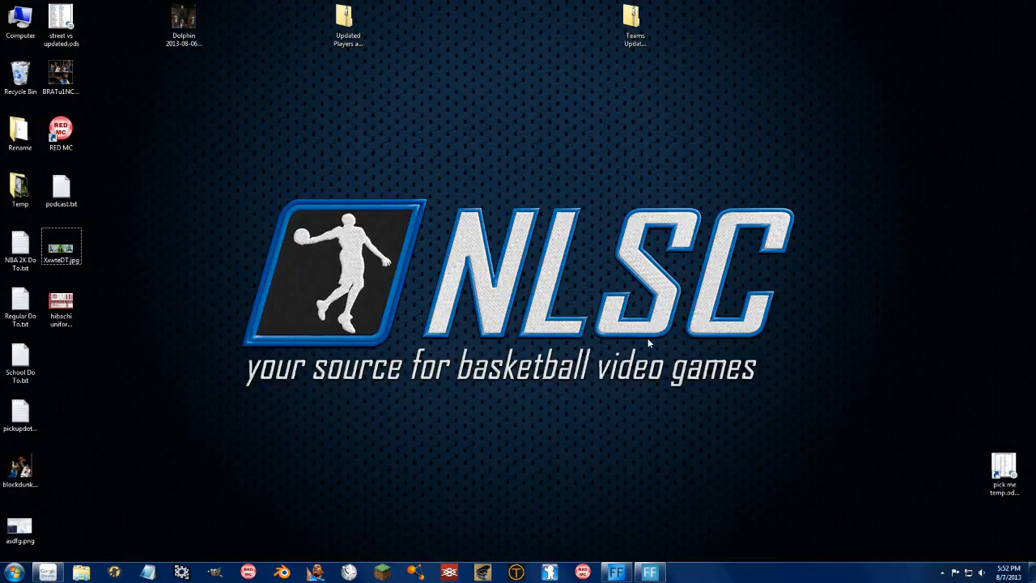
- Review the forum guide in Chrome, then bring Dolphin's game list forward beside it
click(47, 572)
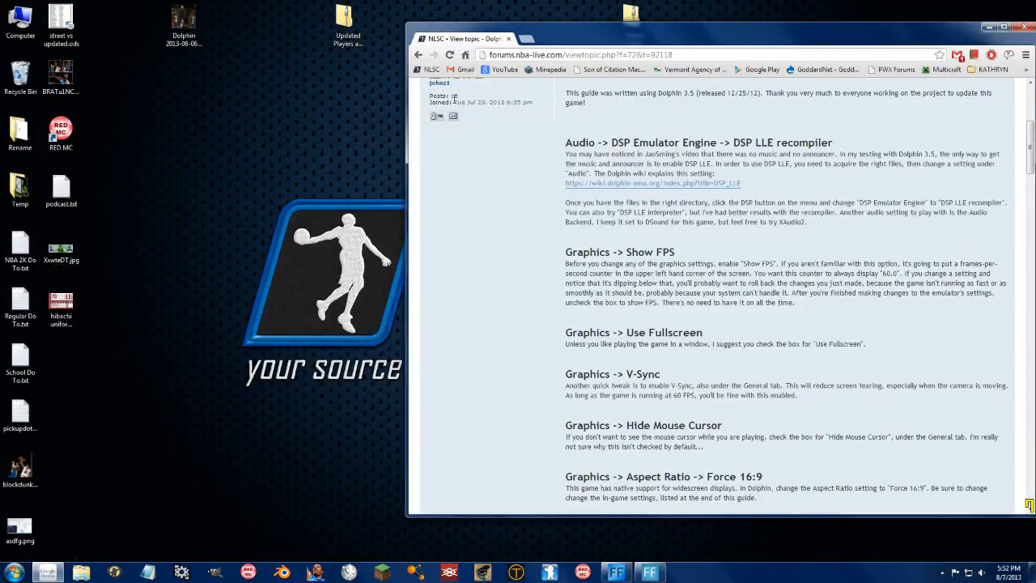
scroll(490, 195, up, 3)
scroll(534, 218, up, 3)
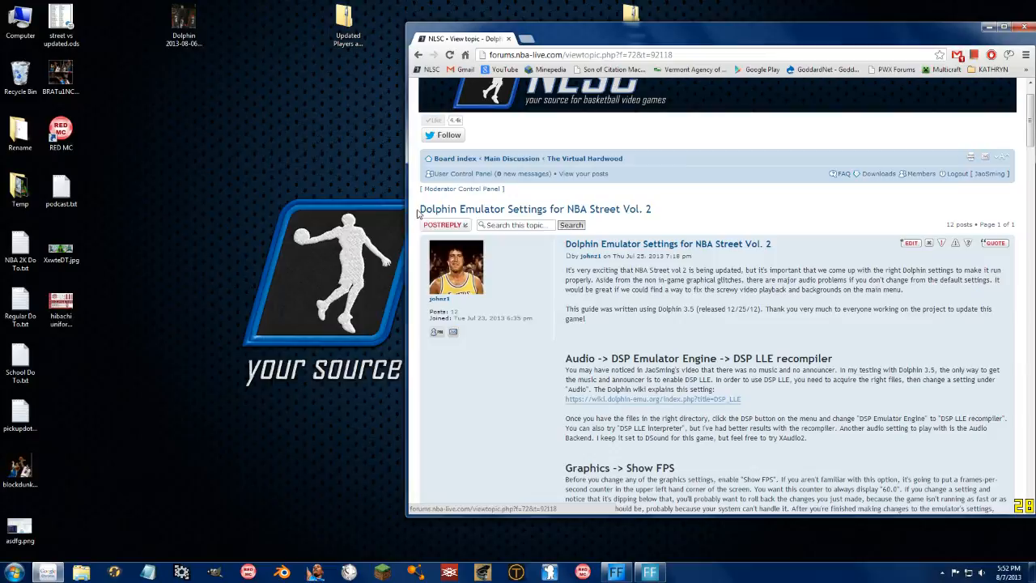
scroll(615, 259, down, 5)
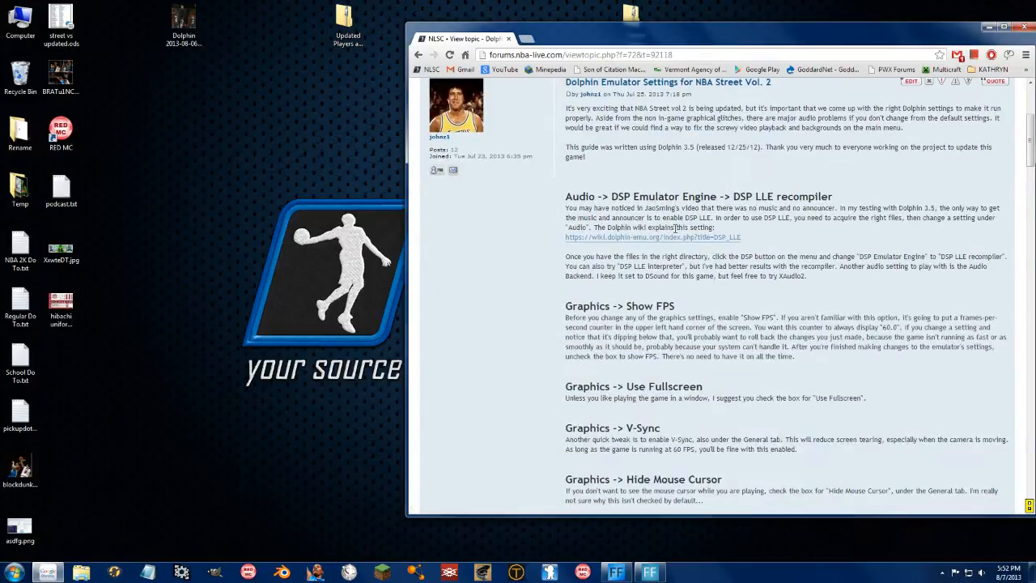
scroll(615, 259, down, 2)
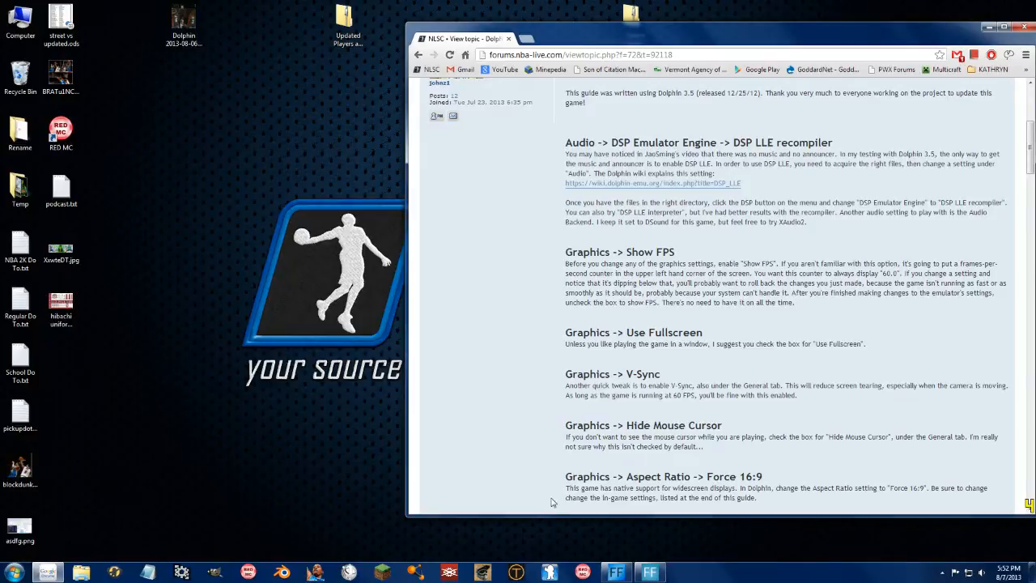
click(549, 572)
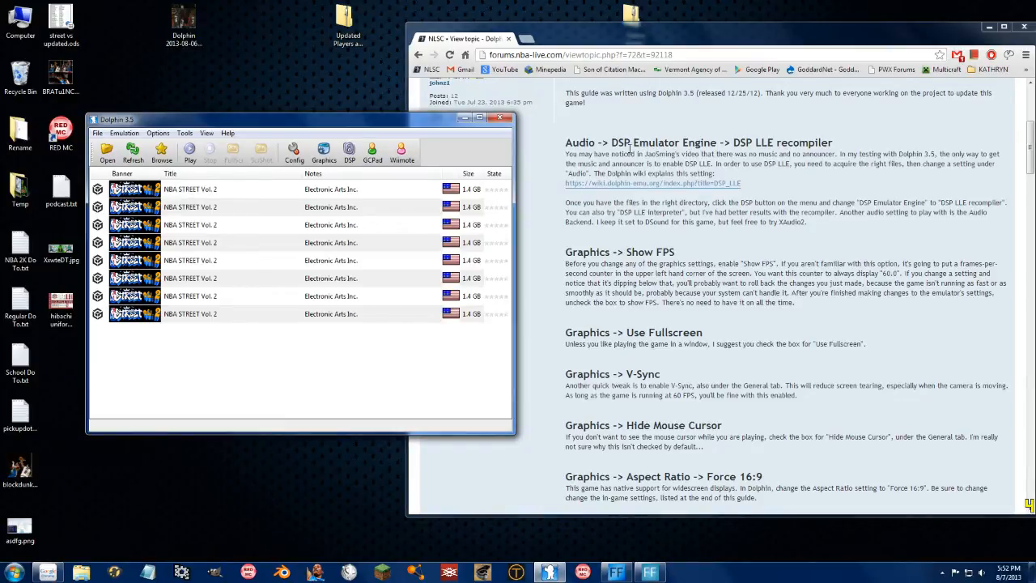
click(671, 251)
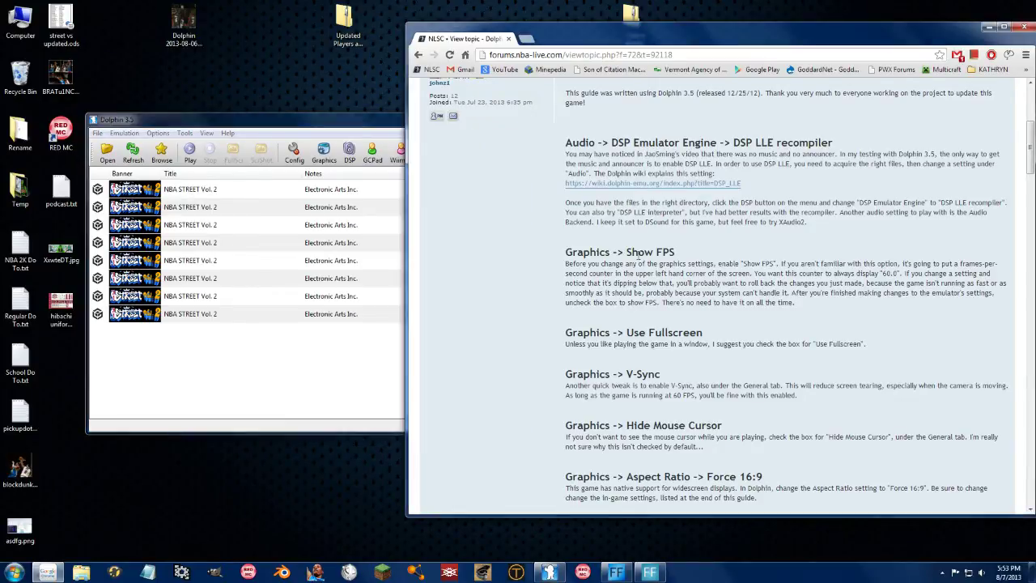
click(301, 154)
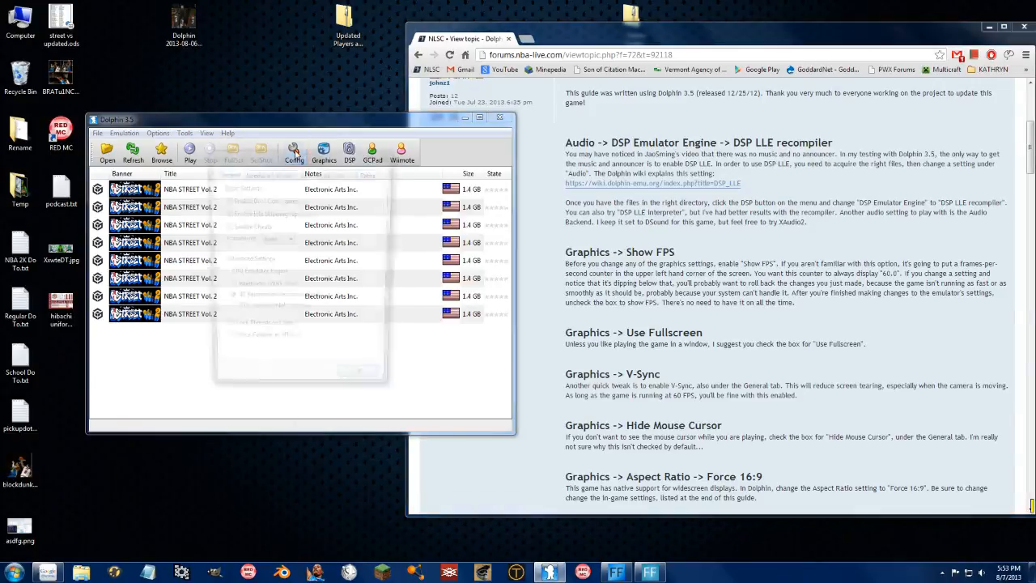
click(283, 174)
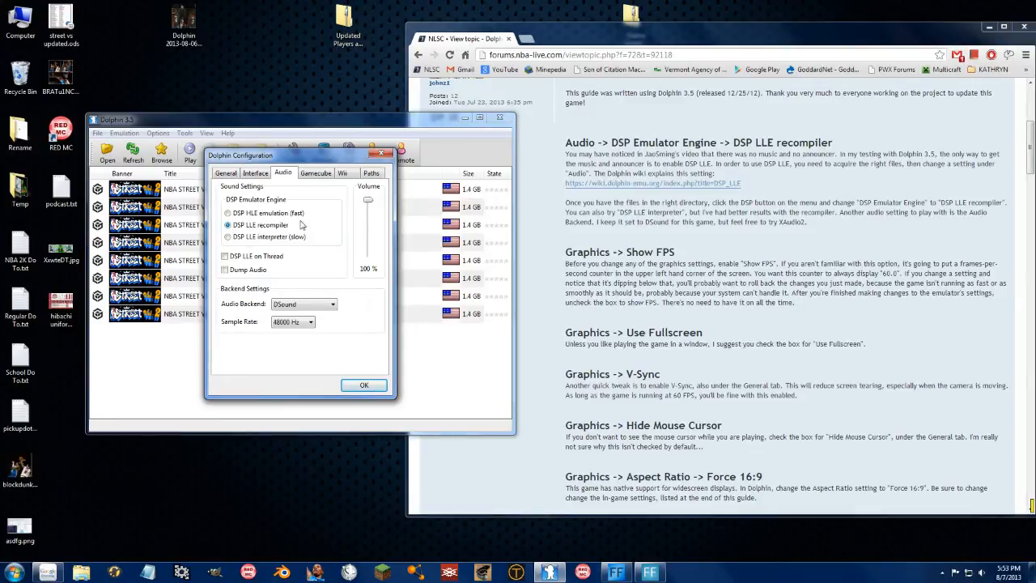
click(375, 156)
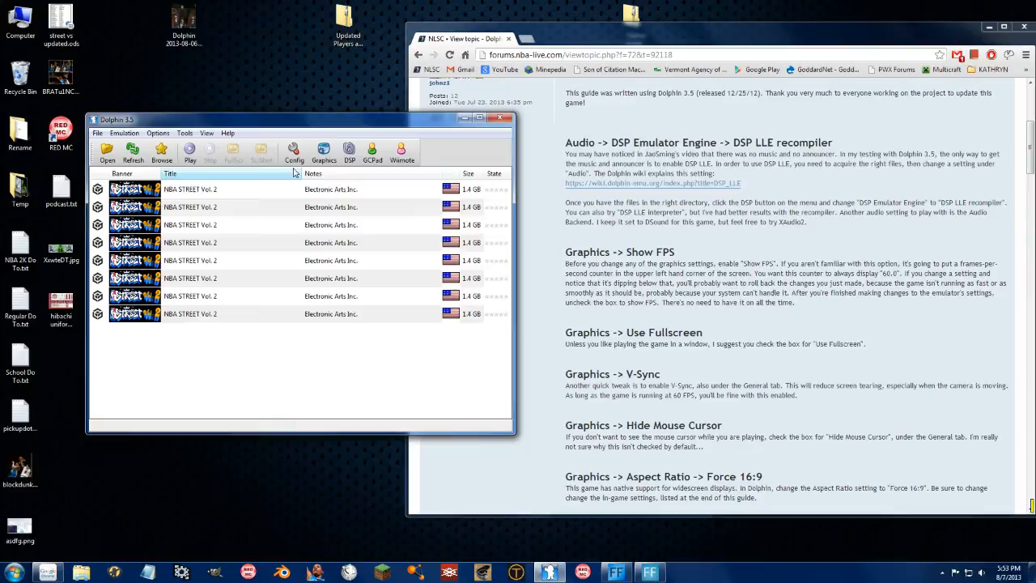
- Show the Direct3D11 graphics configuration (1920x1080 fullscreen, Force 16:9) and compare it with the guide
click(323, 154)
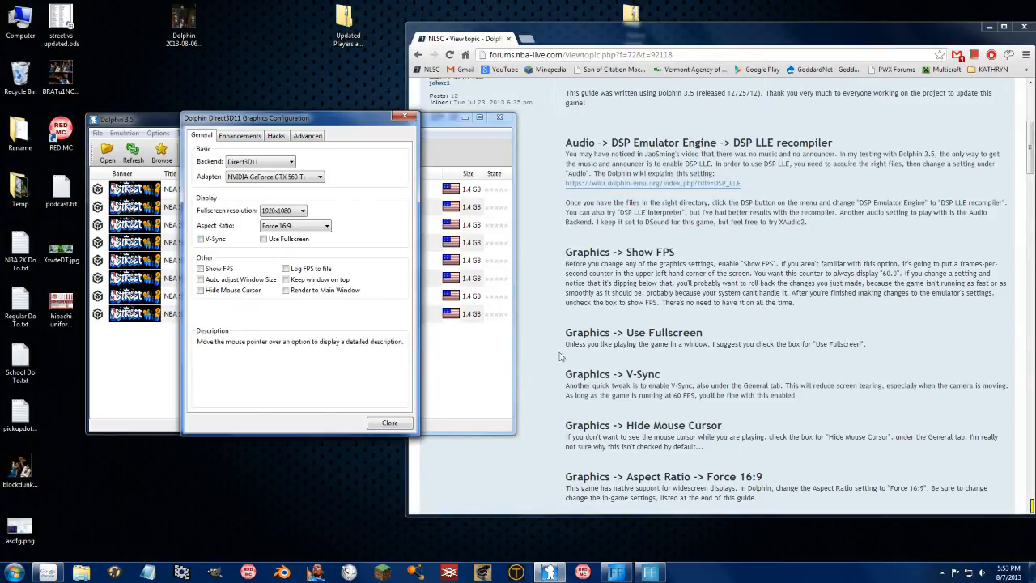
click(641, 434)
scroll(641, 435, down, 3)
scroll(648, 405, down, 3)
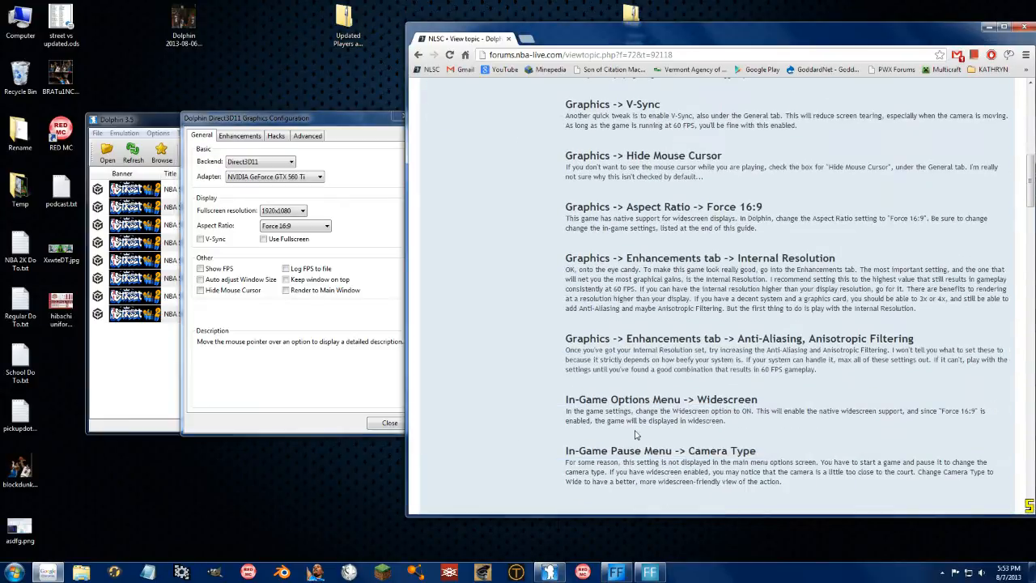
scroll(651, 385, down, 2)
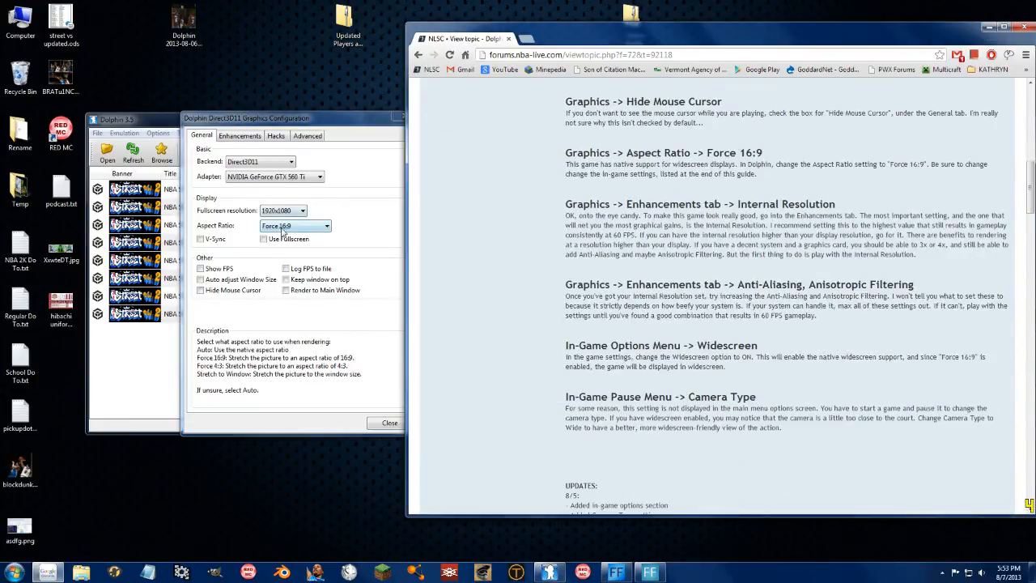
mouse_move(294, 226)
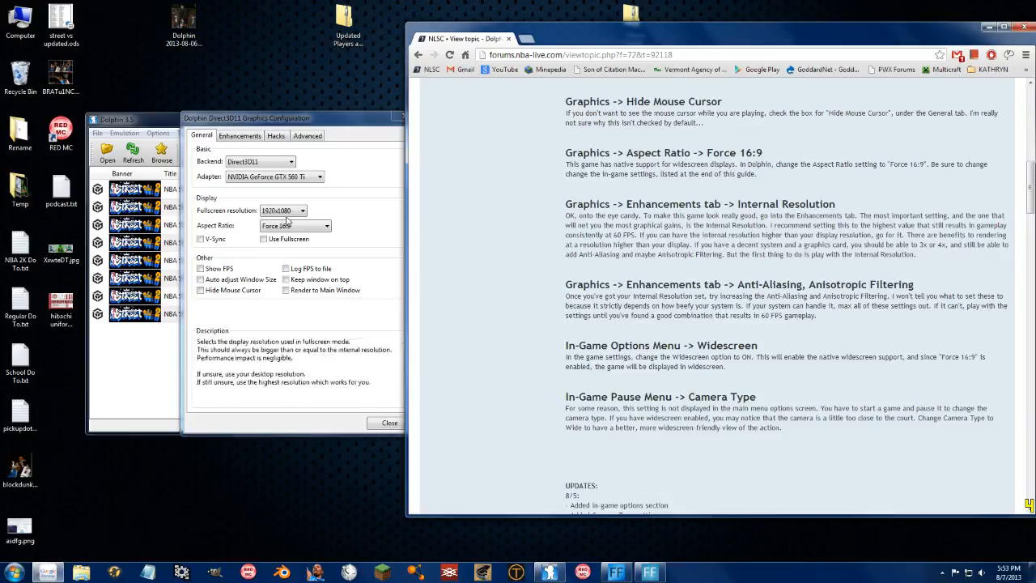
- Check the Enhancements settings, keeping Internal Resolution at 4x Native with 8x AA and 16x AF
click(239, 135)
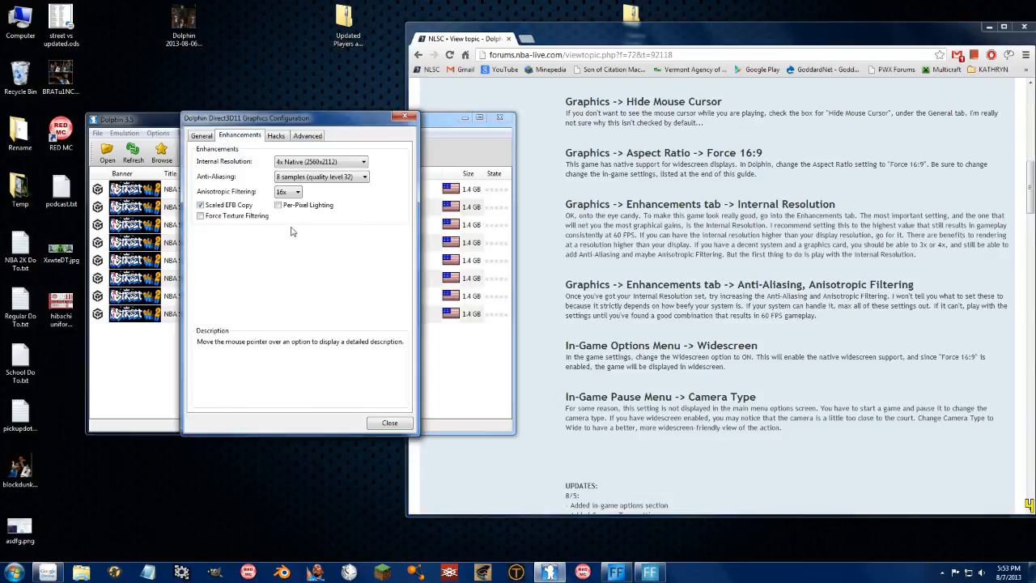
click(323, 162)
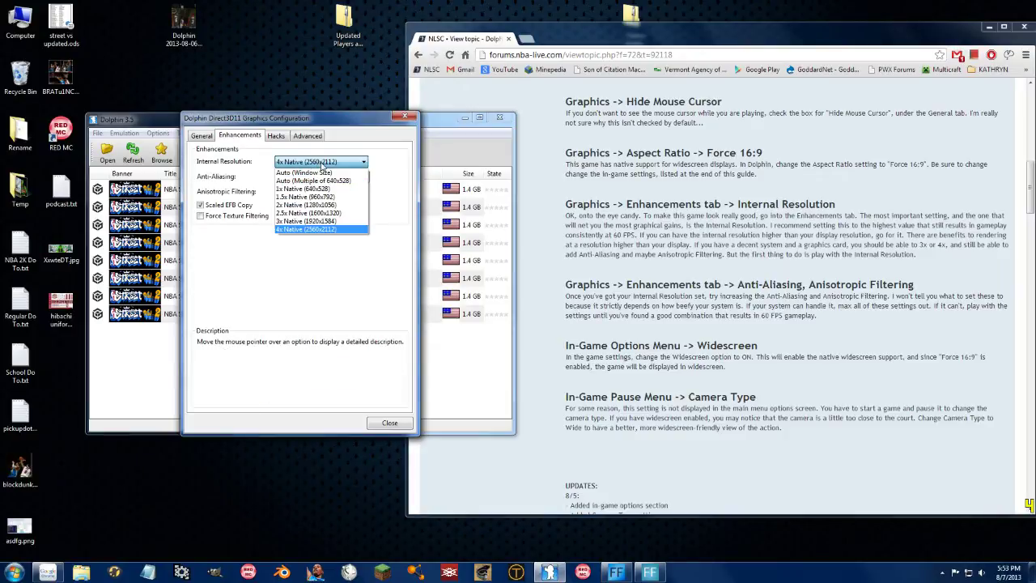
click(308, 261)
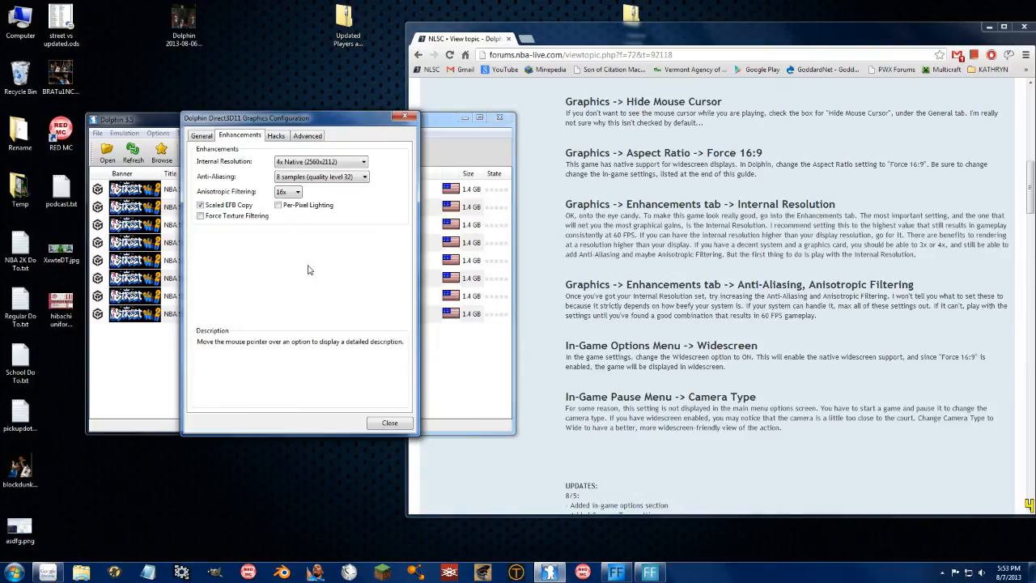
click(322, 162)
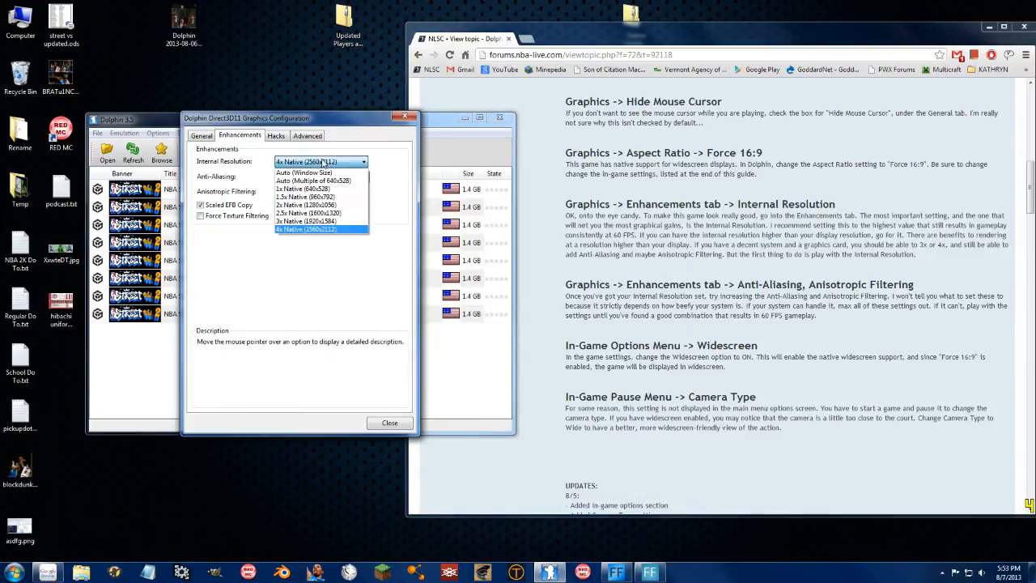
click(273, 263)
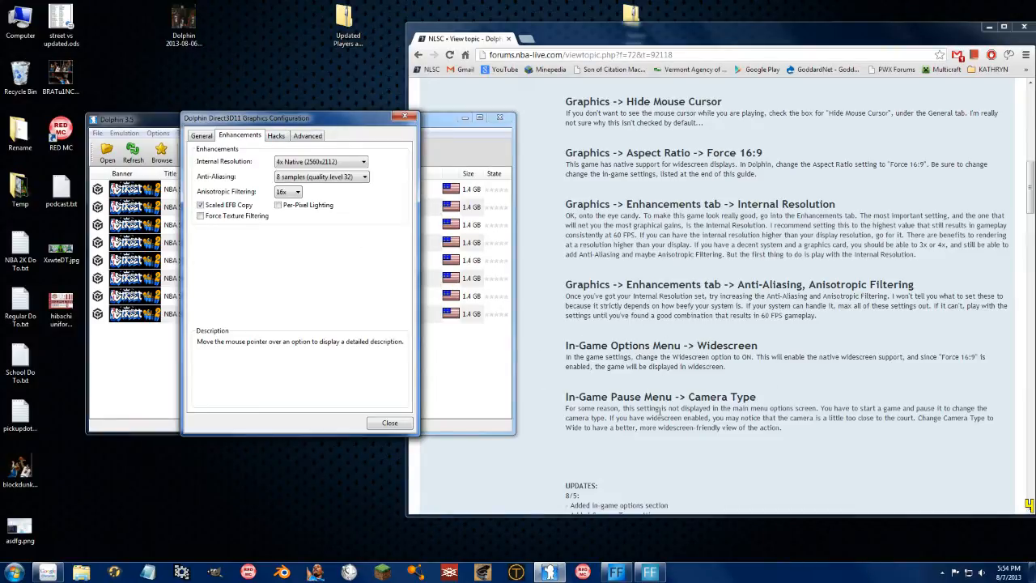
- Verify against the forum guide and close the Graphics Configuration dialog unchanged
click(698, 416)
scroll(697, 416, down, 5)
scroll(728, 412, down, 5)
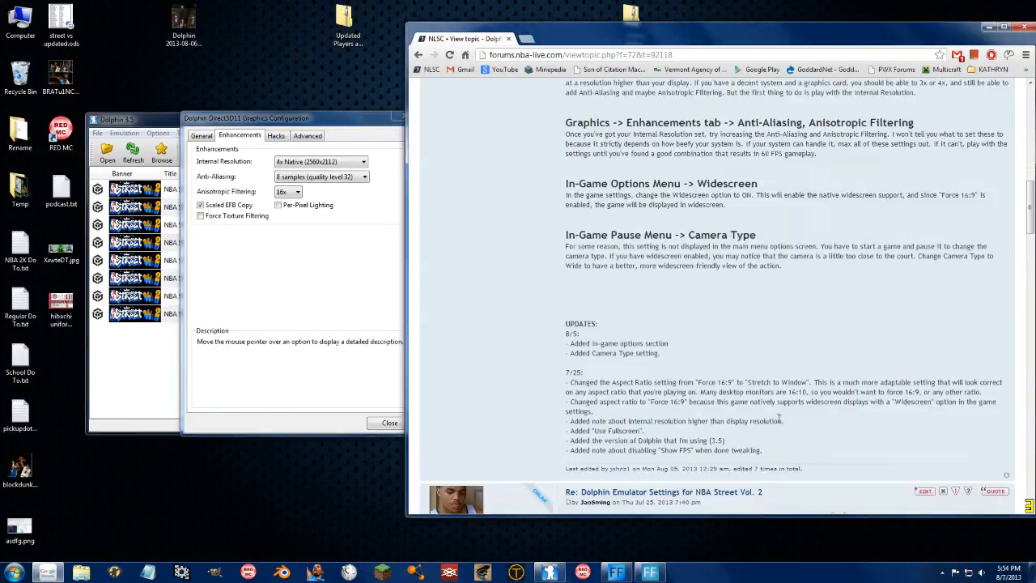
scroll(770, 410, down, 5)
scroll(769, 410, up, 5)
scroll(729, 364, up, 5)
click(356, 291)
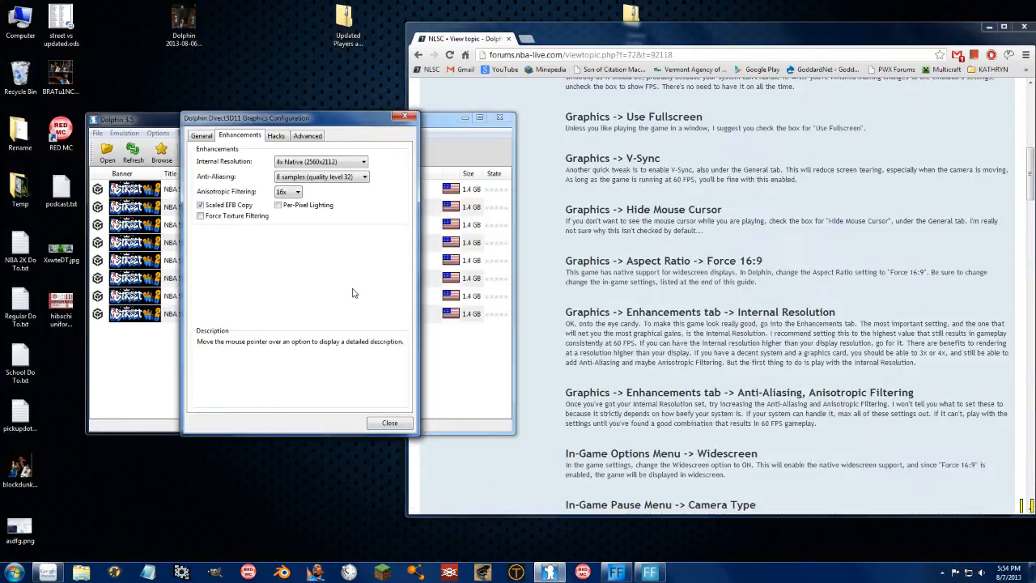
click(389, 423)
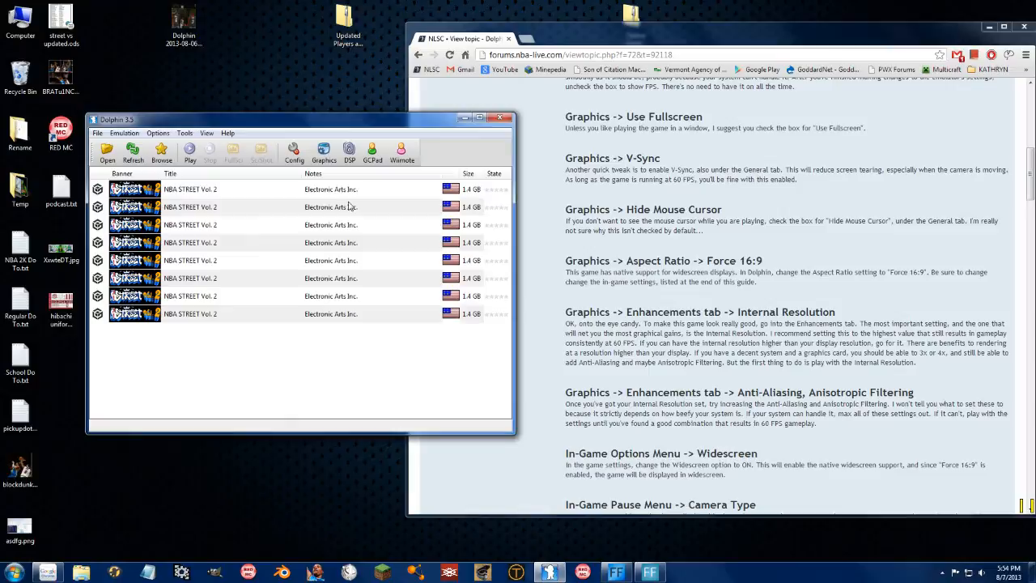
click(372, 162)
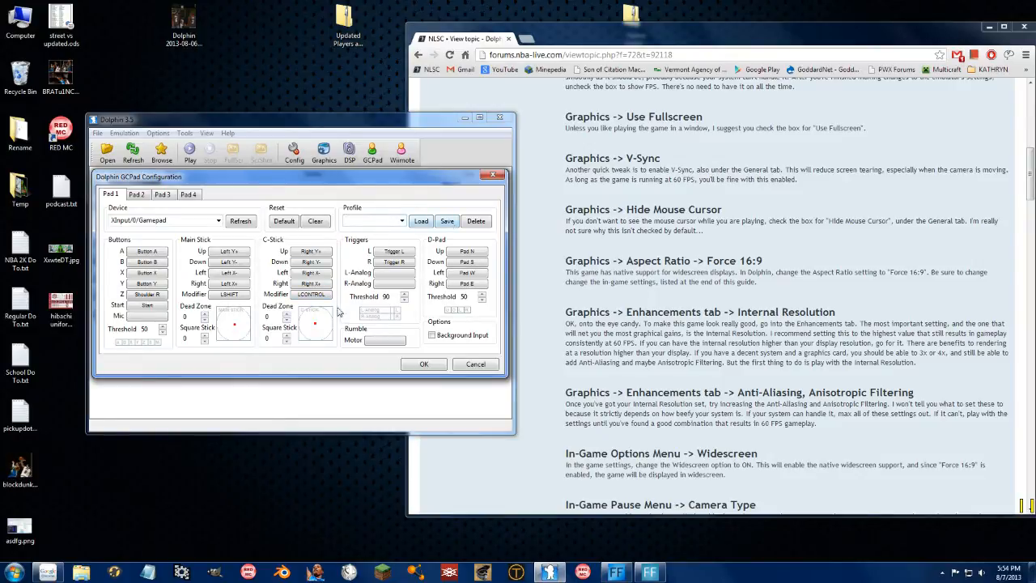
click(402, 221)
click(390, 192)
click(499, 176)
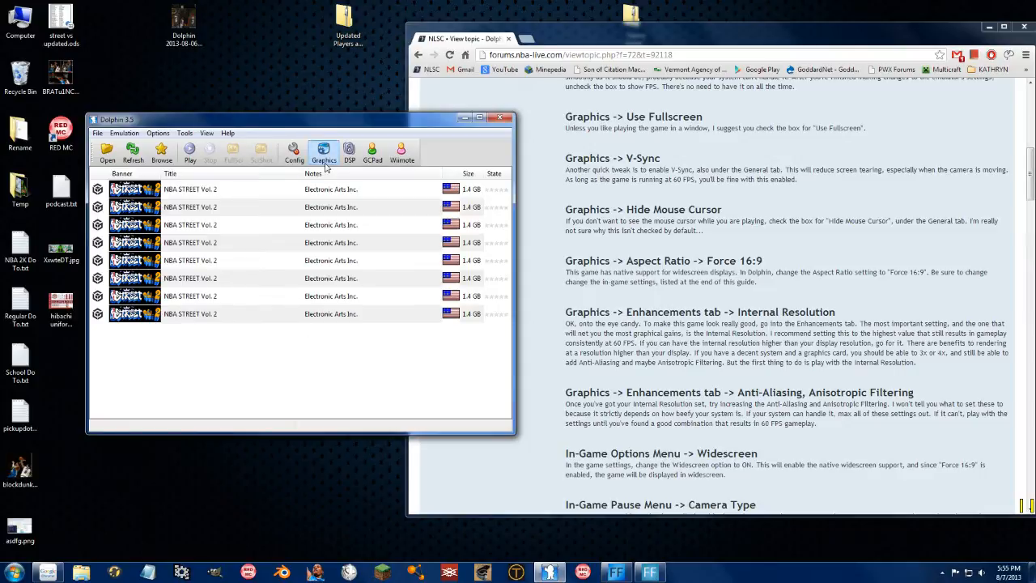
click(349, 150)
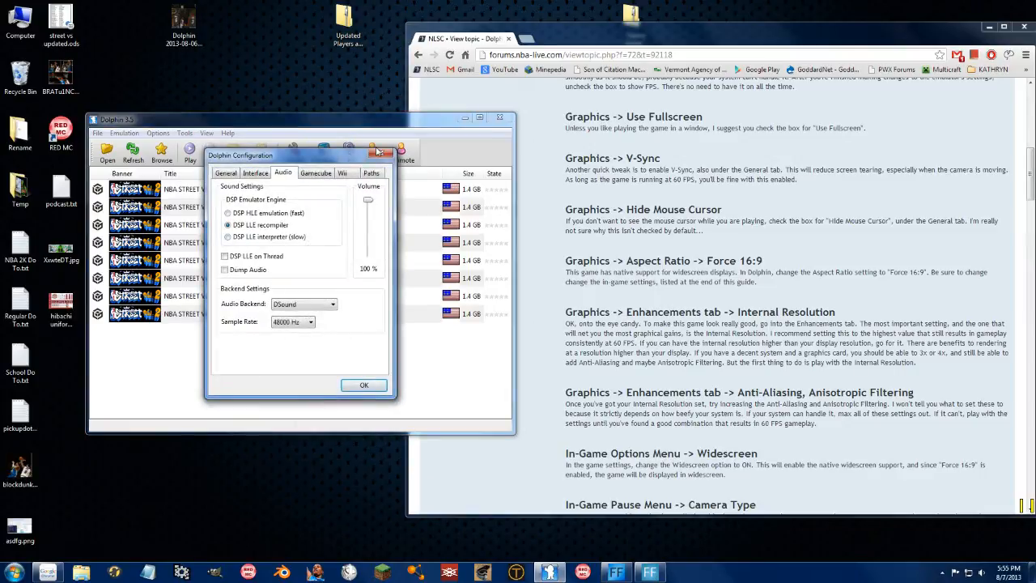
click(224, 175)
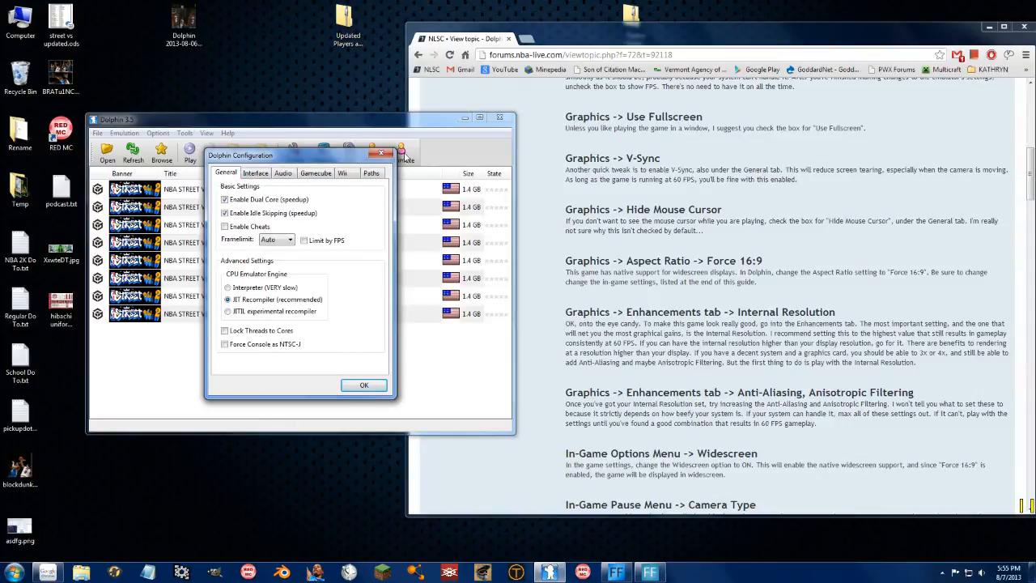
click(387, 157)
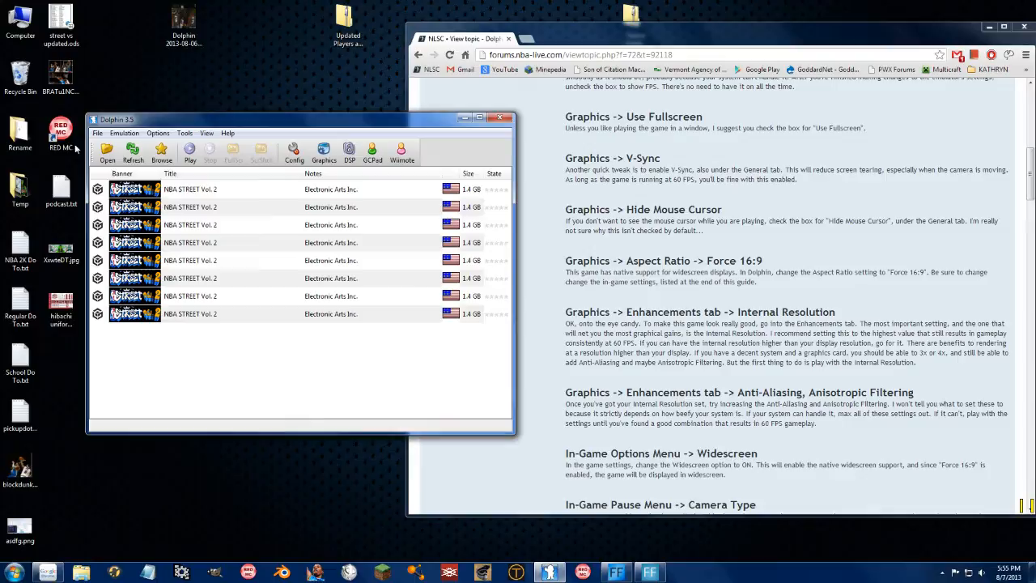
click(107, 153)
click(247, 350)
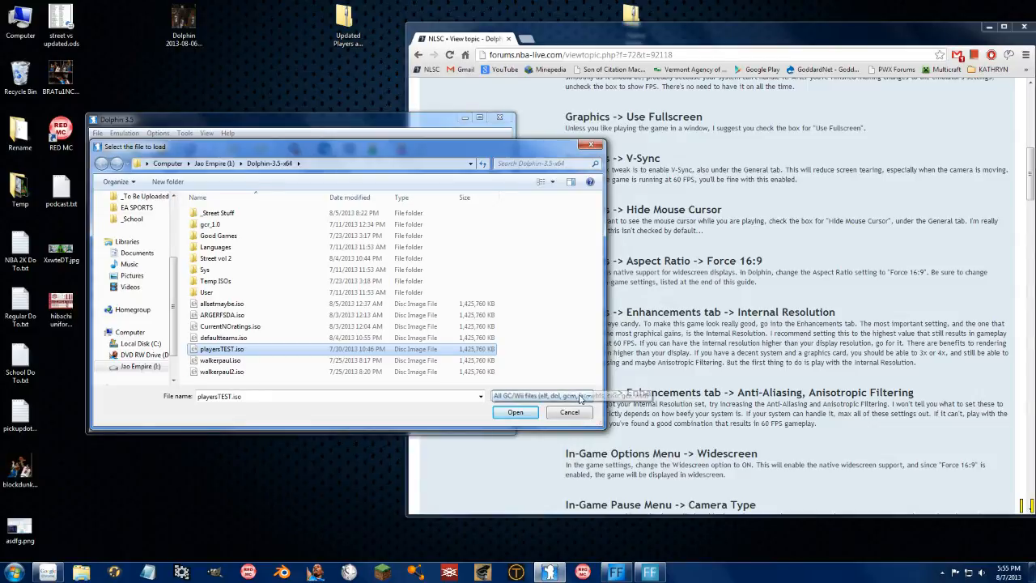
click(569, 412)
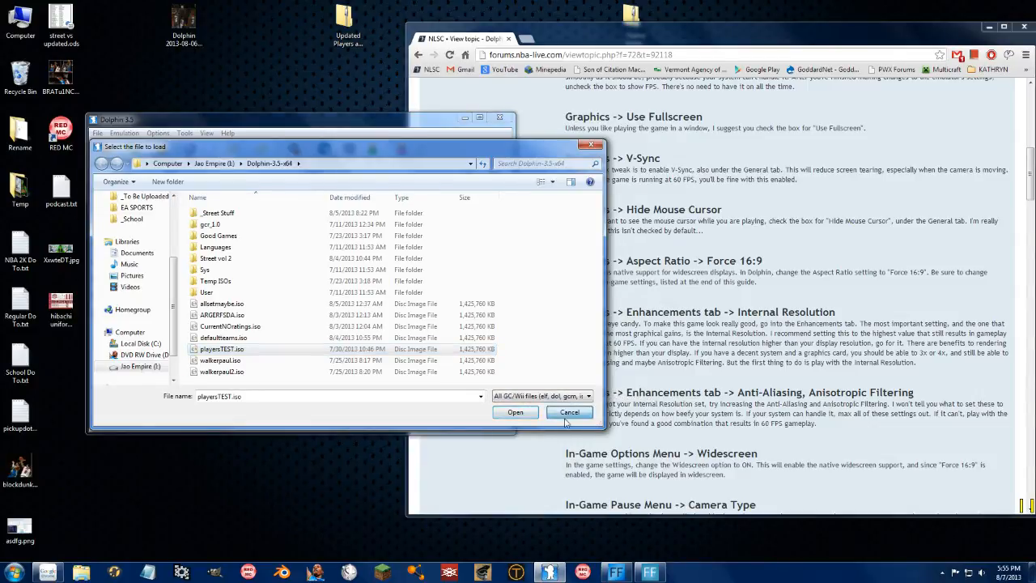